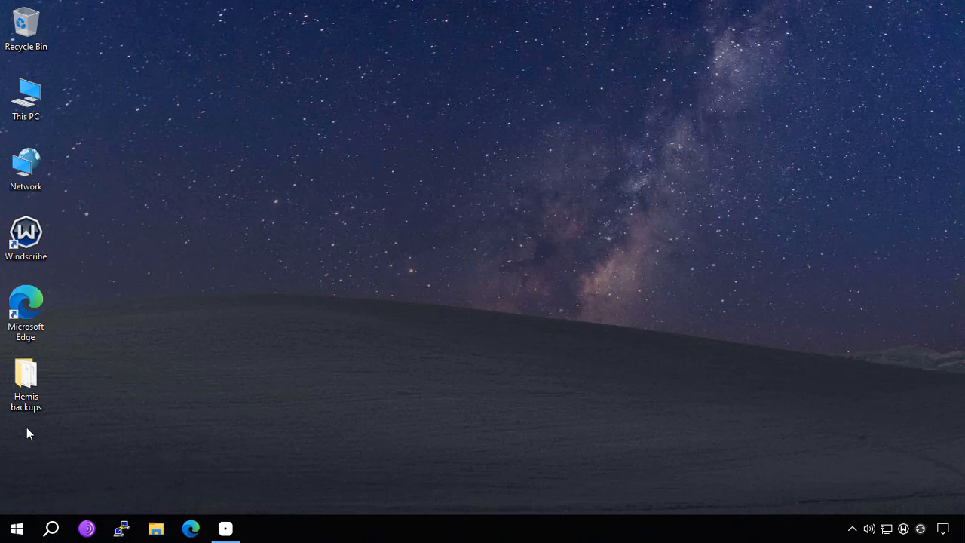
- Open the Hemis backups folder from the desktop, then switch to the running Hemis Core wallet and close it
double_click(27, 382)
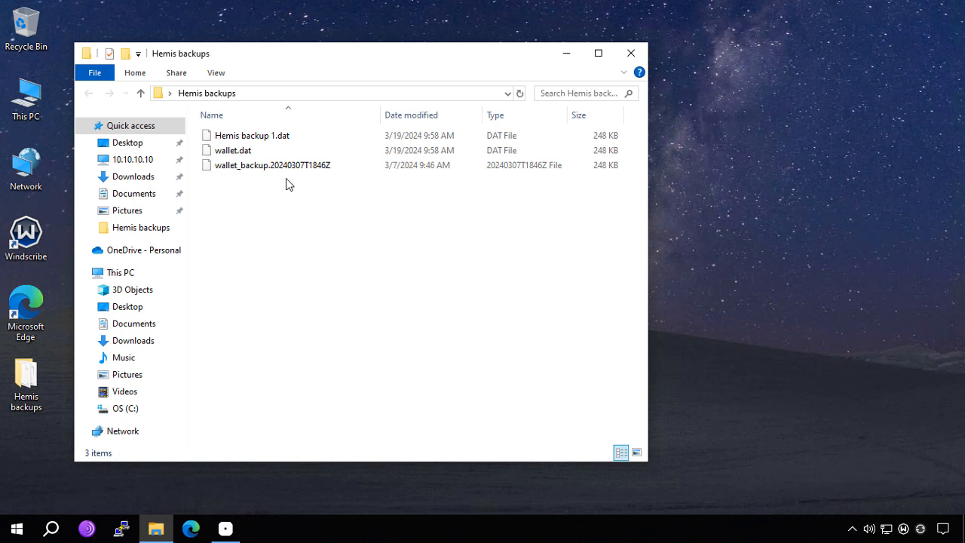
mouse_move(231, 528)
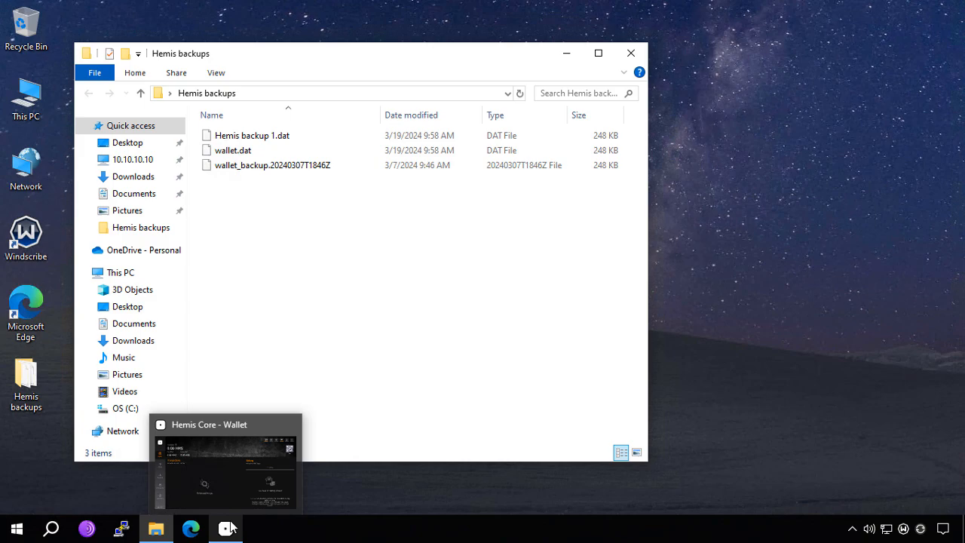
click(229, 528)
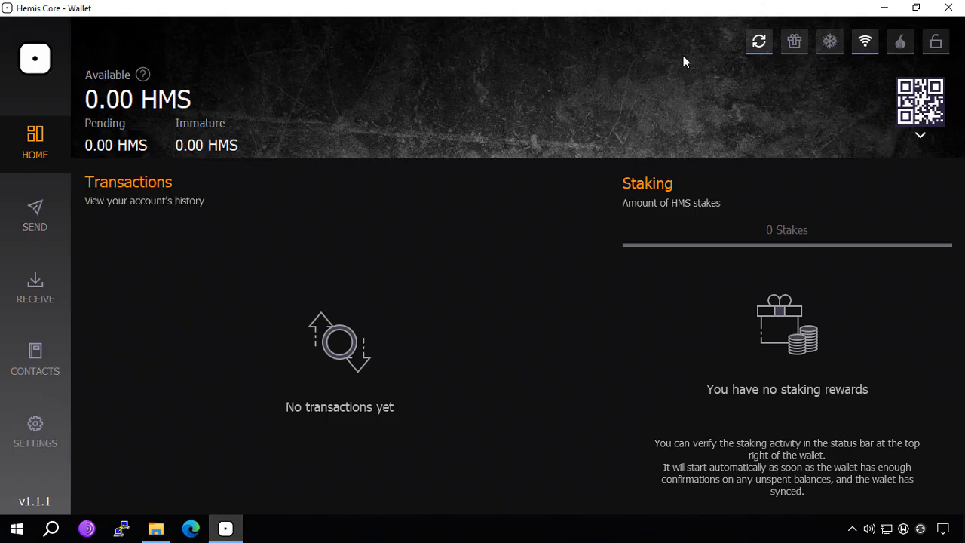
mouse_move(749, 47)
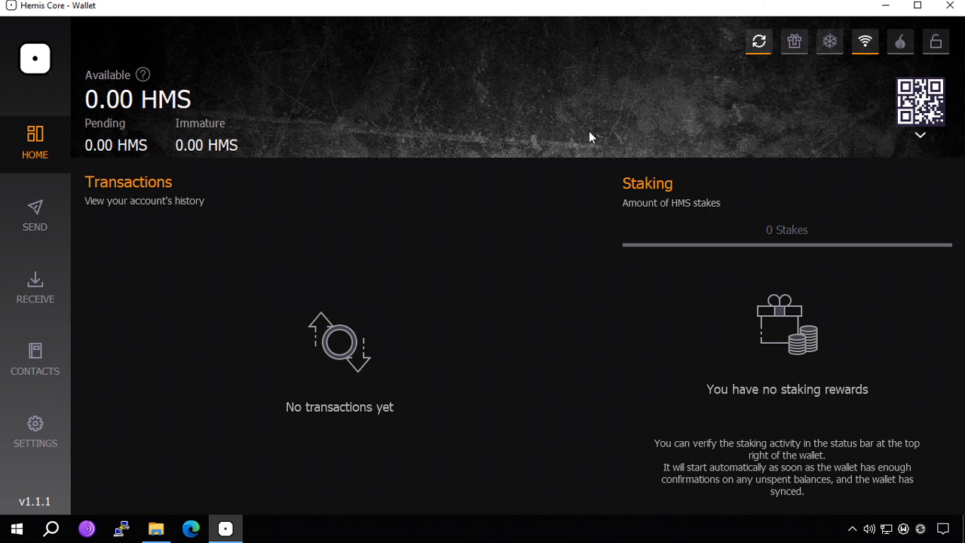
click(951, 6)
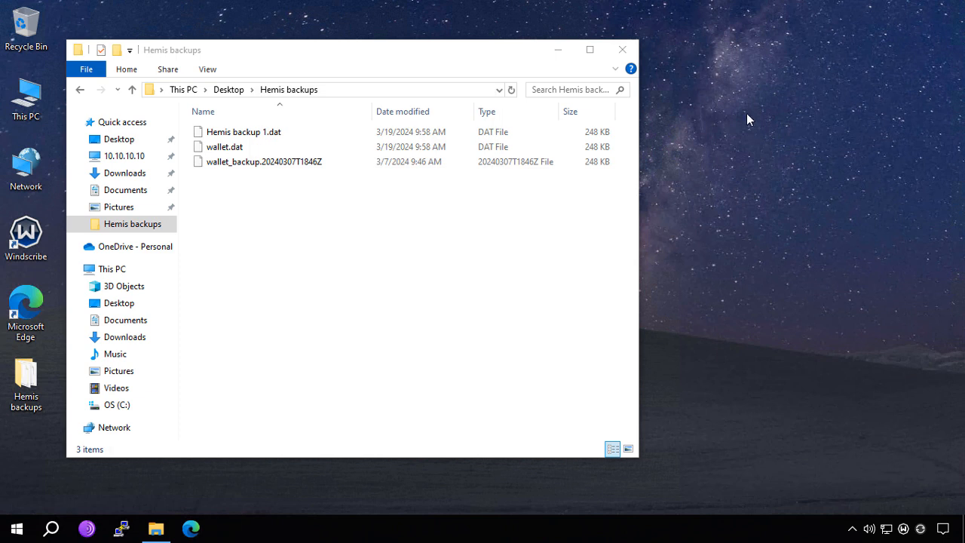
- Open a second File Explorer window beside the backups folder and go to %appdata%, into the wallets folder inside Hemis
double_click(30, 97)
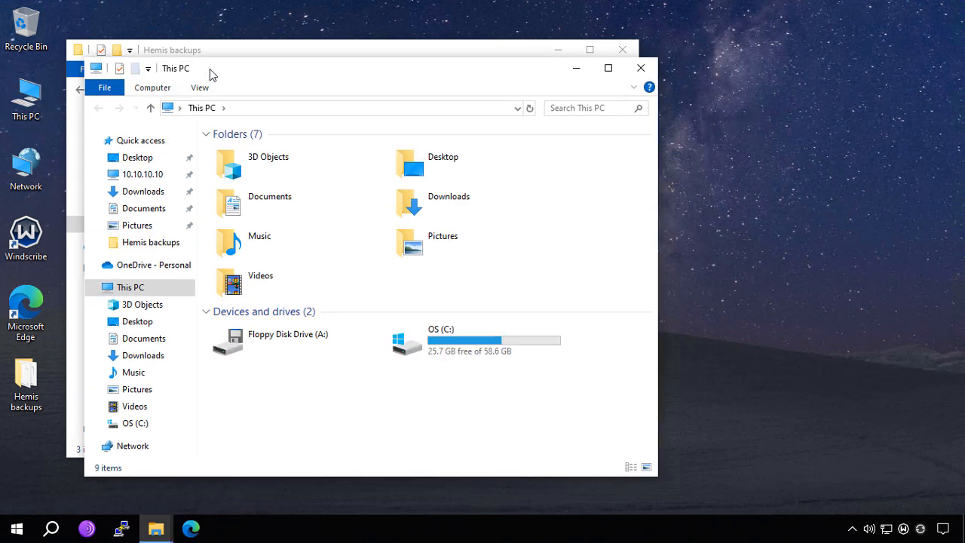
drag(211, 70, 470, 54)
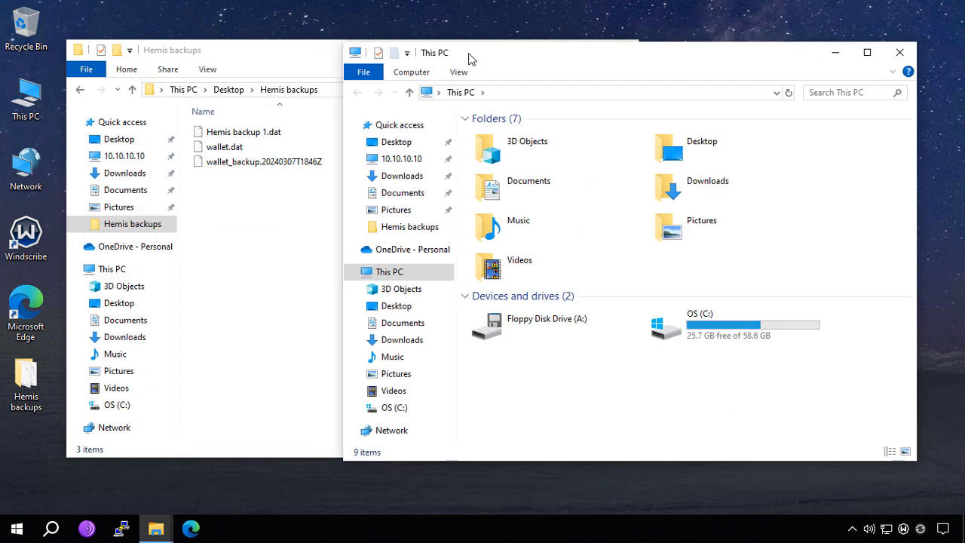
click(524, 97)
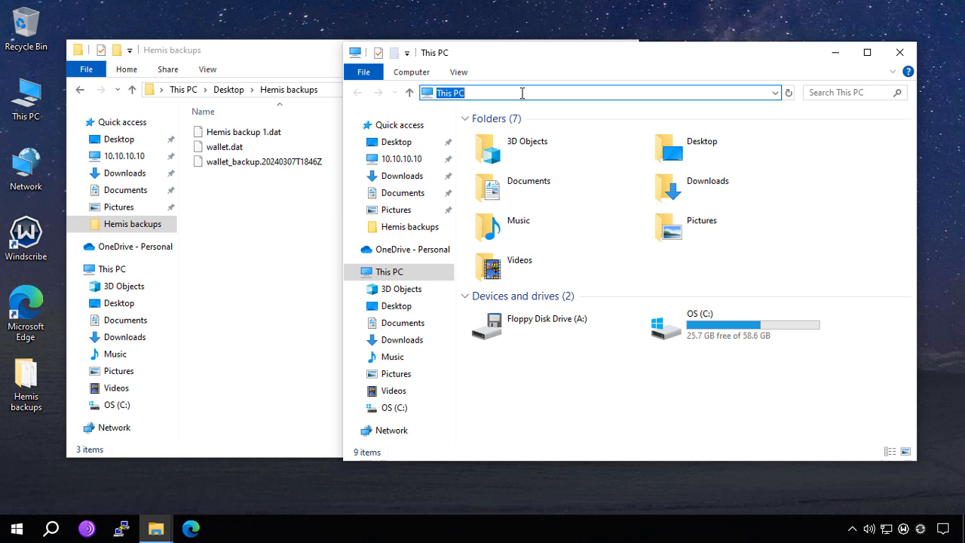
text(%appdata%)
key(Return)
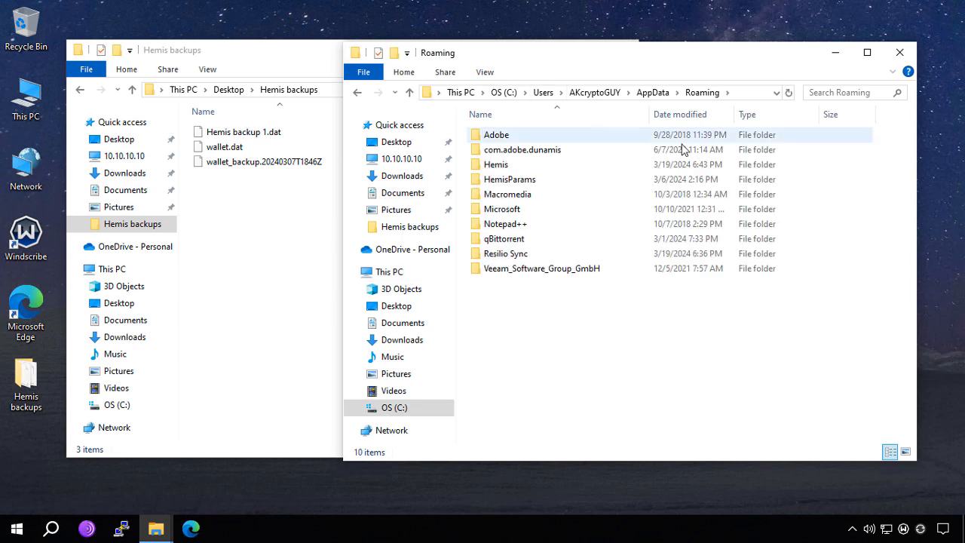
double_click(503, 166)
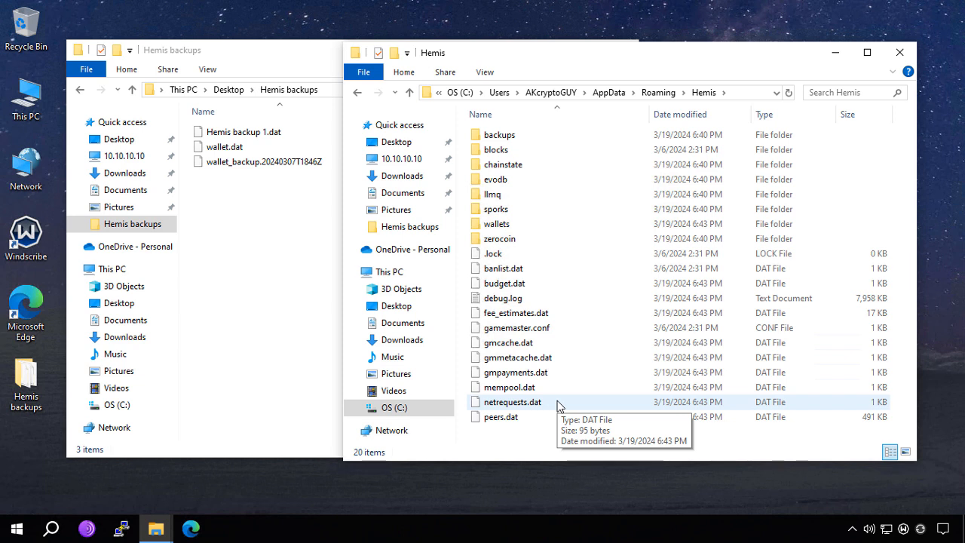
double_click(520, 225)
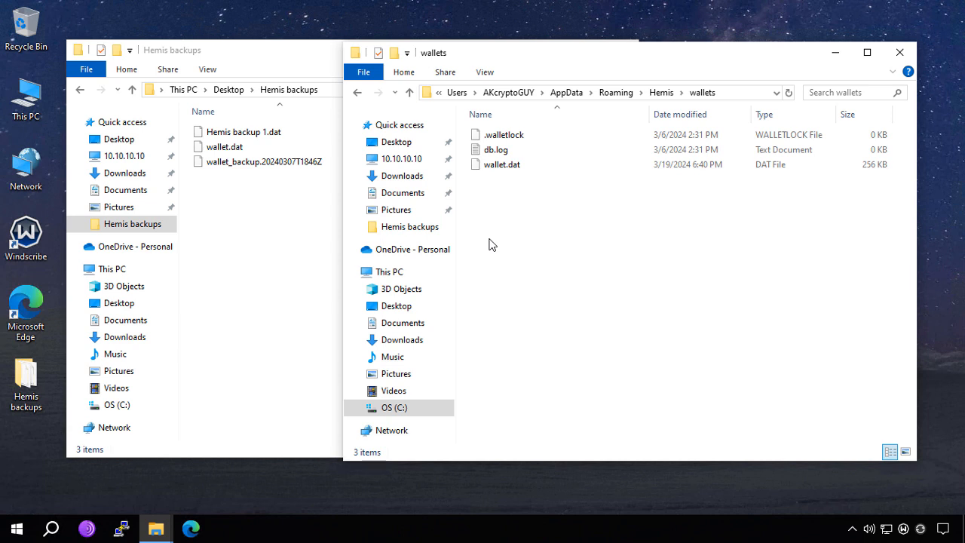
- Rename wallet.dat in the wallets folder to empty-wallet.dat
click(503, 173)
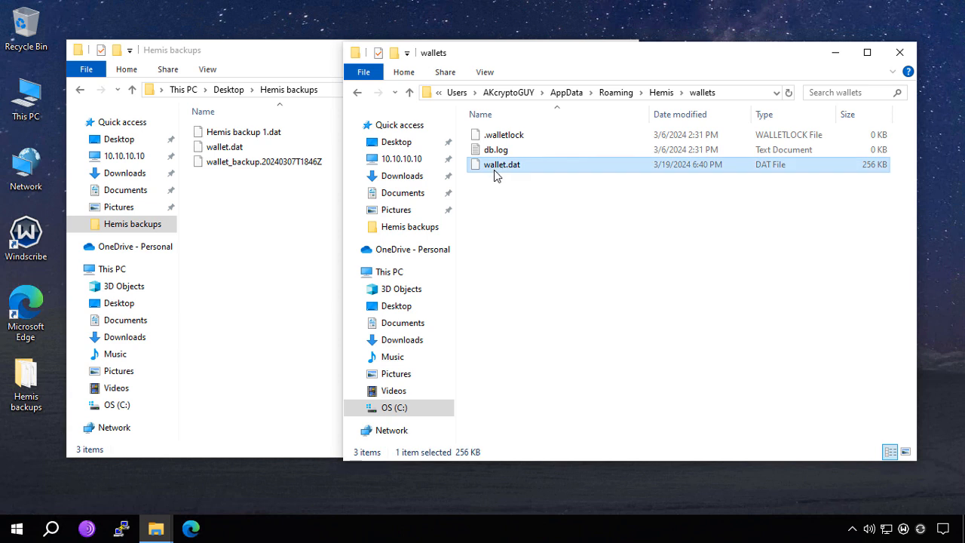
click(494, 166)
key(Home)
text(empty-)
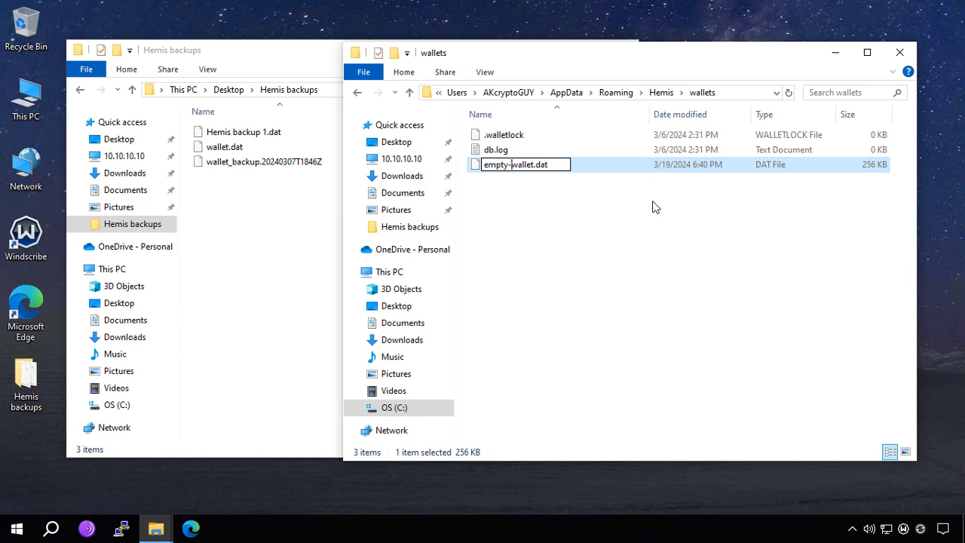
key(Return)
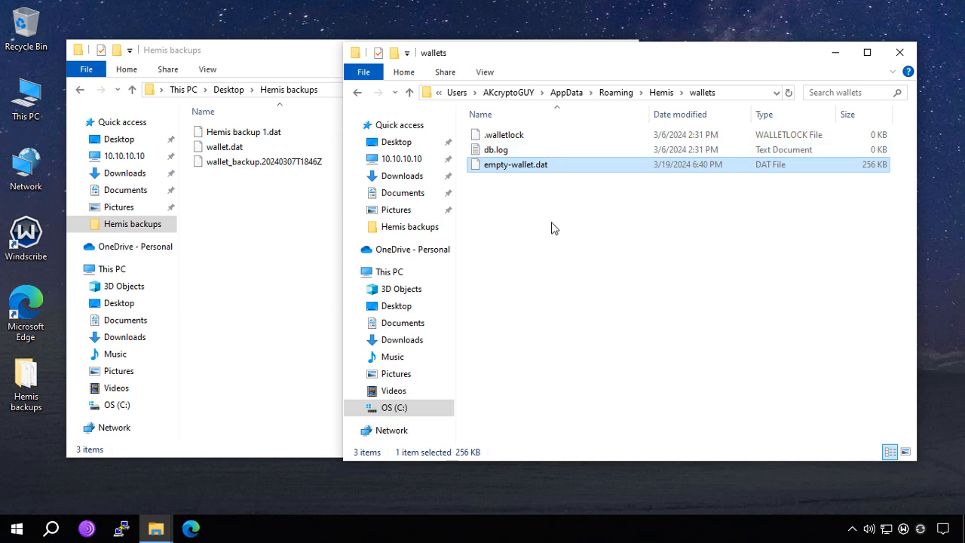
- Copy wallet_backup.20240307T1846Z from the Hemis backups folder into the wallets folder
click(258, 192)
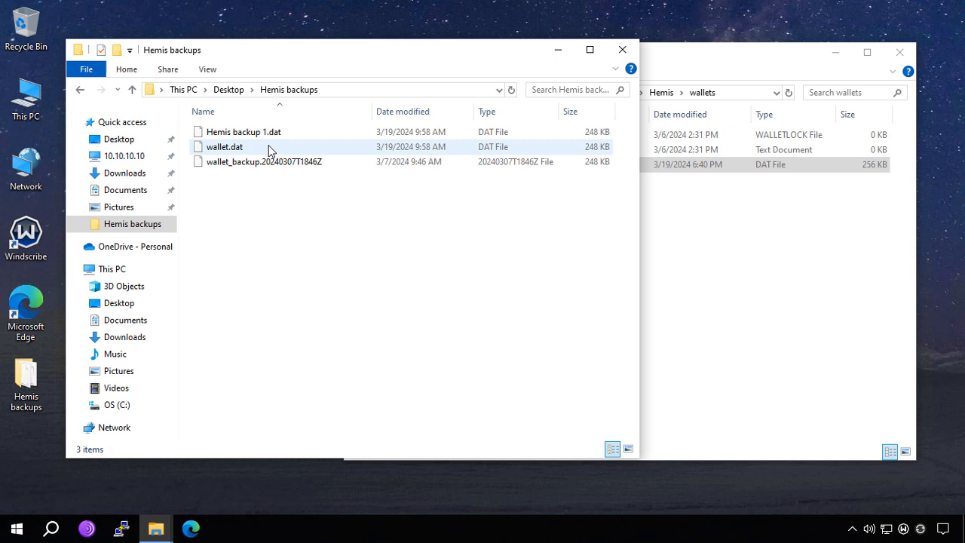
click(242, 160)
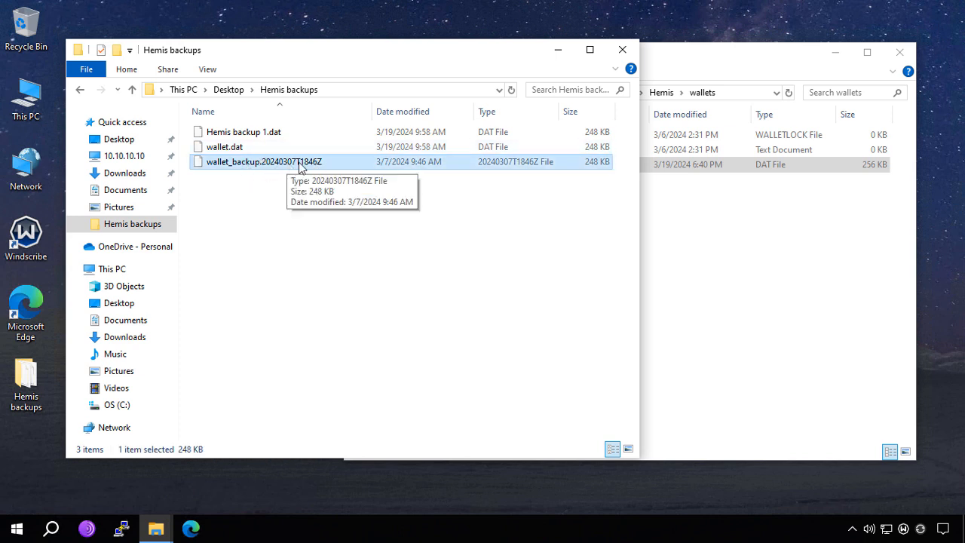
right_click(232, 163)
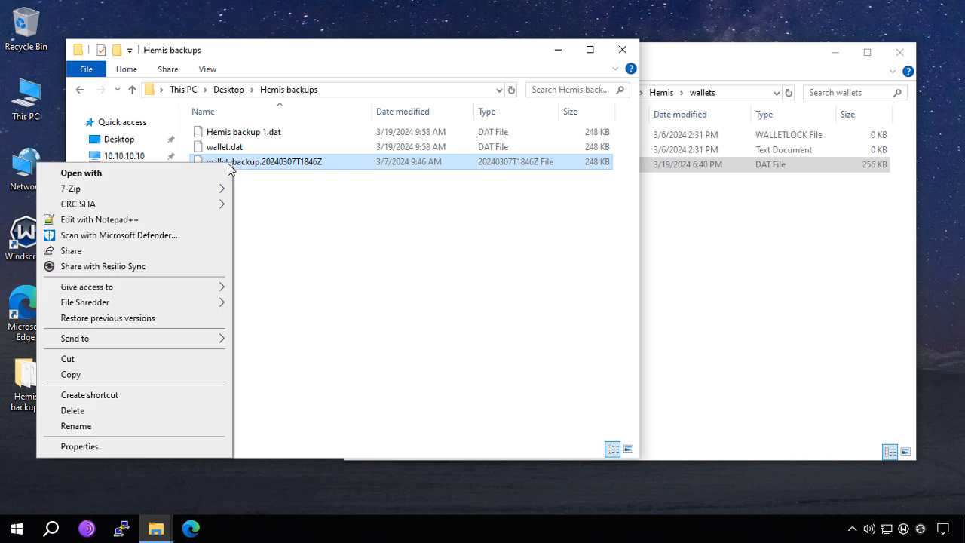
click(133, 374)
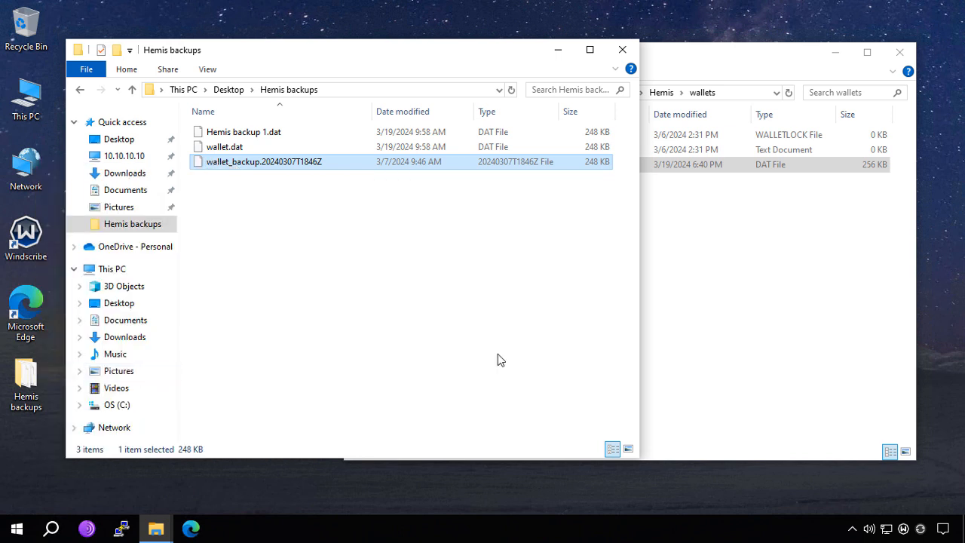
click(683, 226)
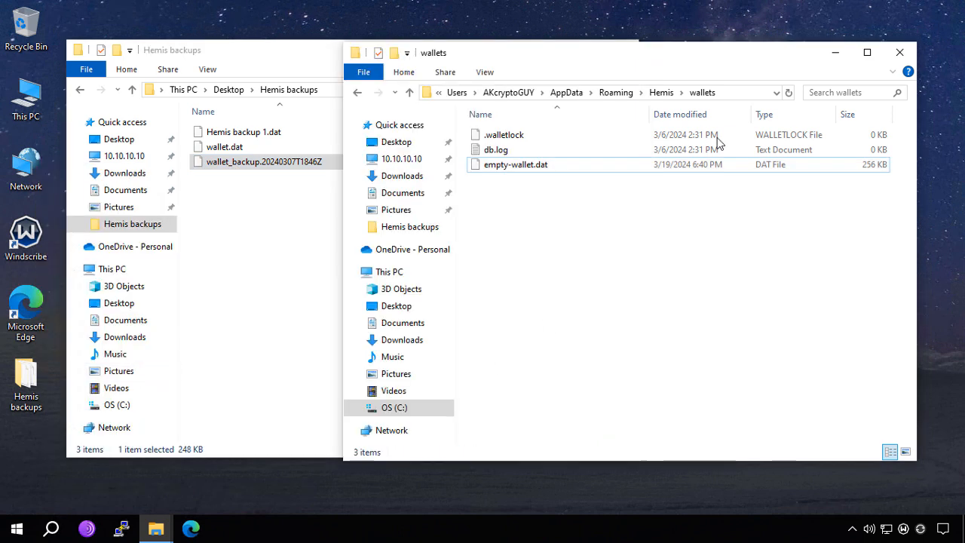
right_click(655, 228)
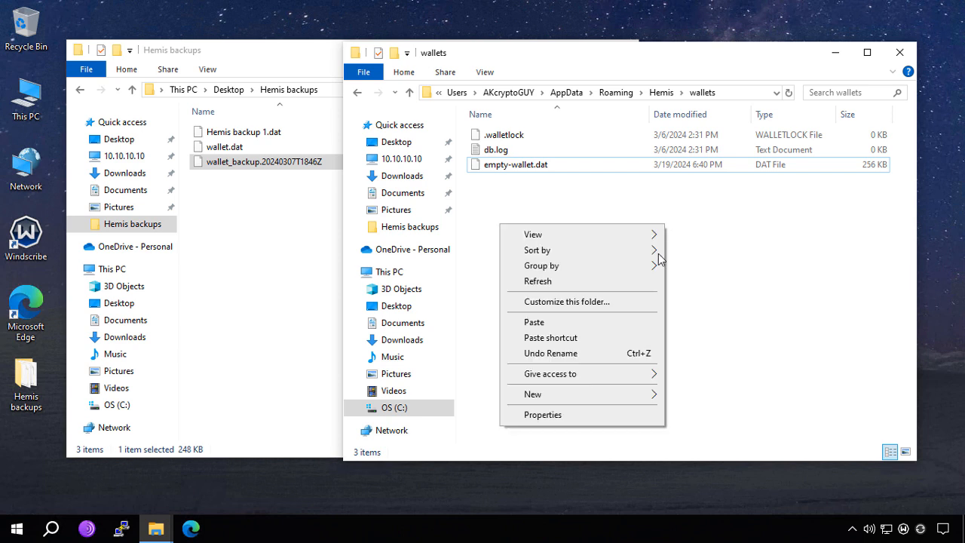
click(551, 319)
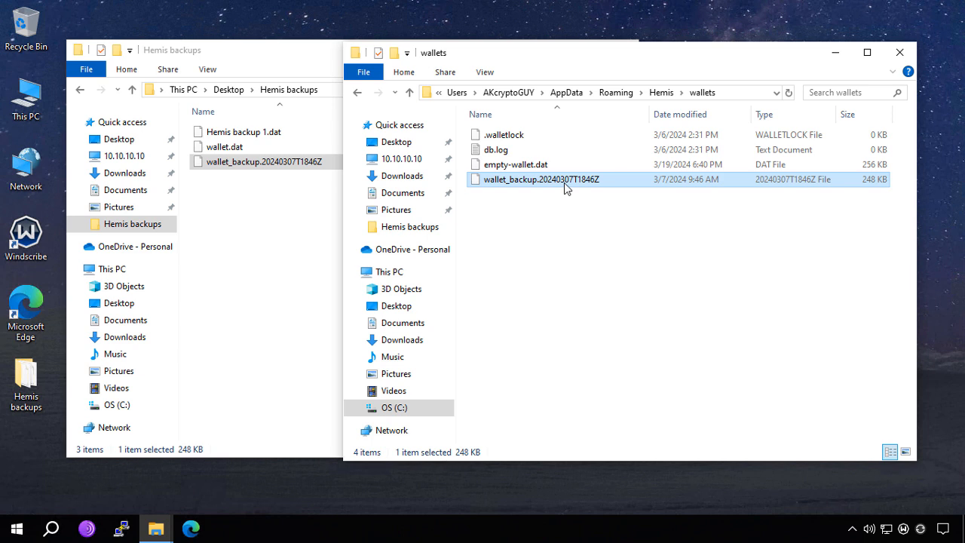
- Rename the copied backup in the wallets folder to wallet.dat and accept the file extension change
key(F2)
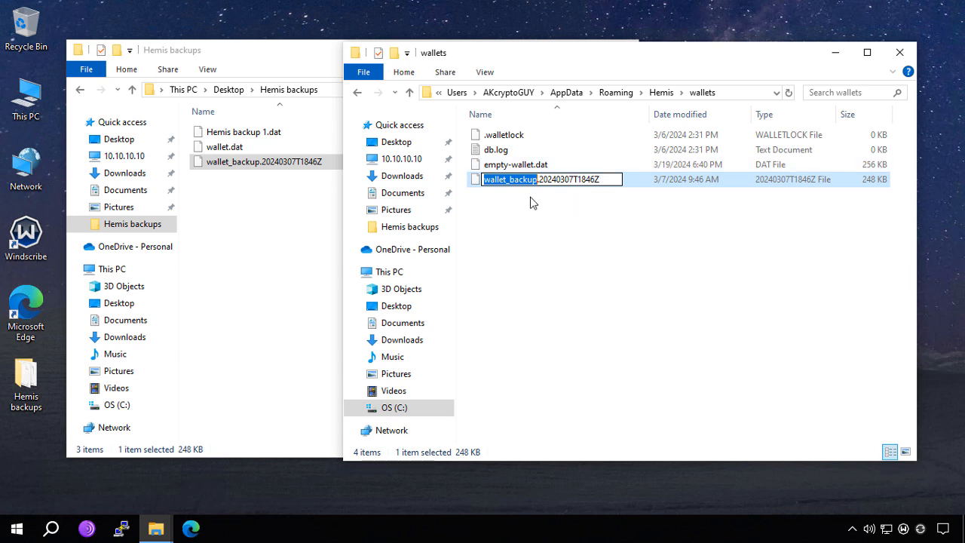
key(End)
key(ctrl+a)
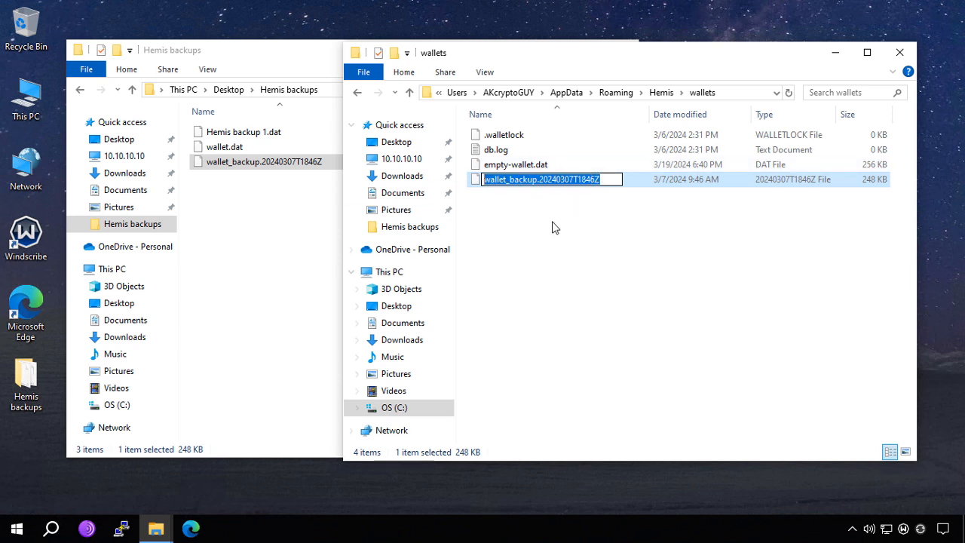
text(wallet.dat)
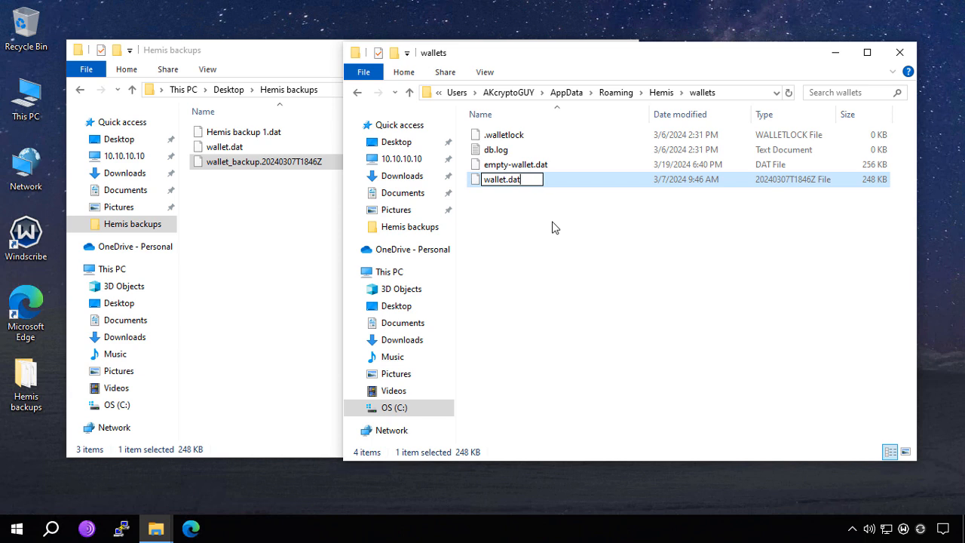
key(Return)
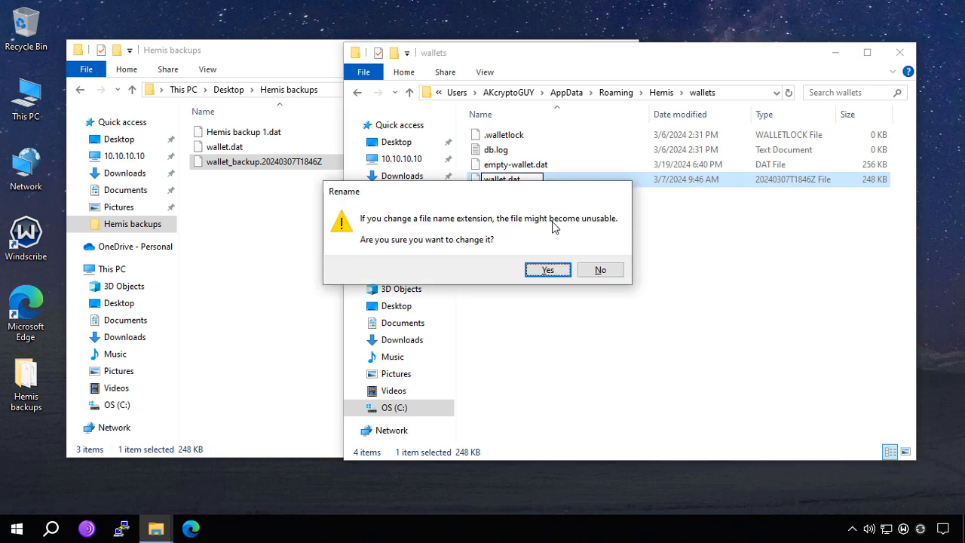
drag(551, 199, 565, 228)
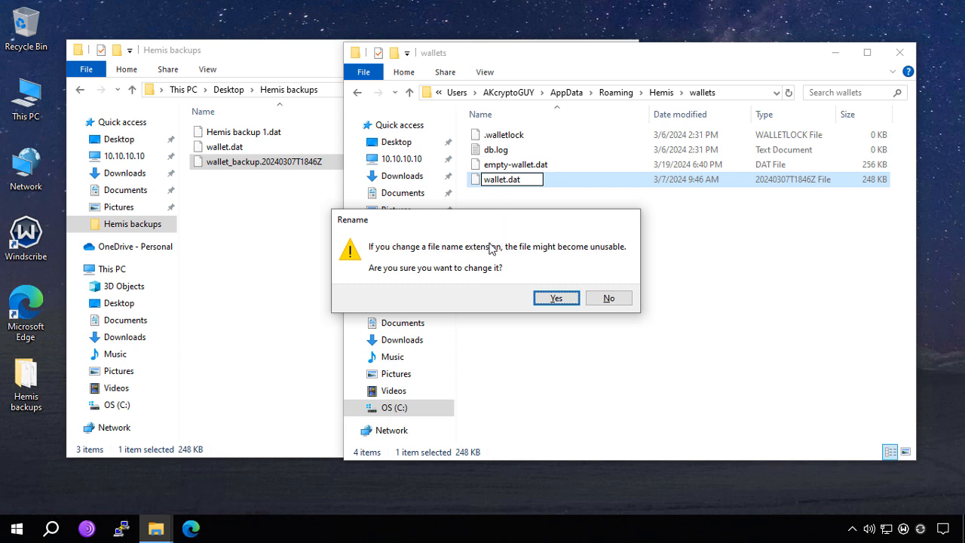
click(556, 298)
click(509, 219)
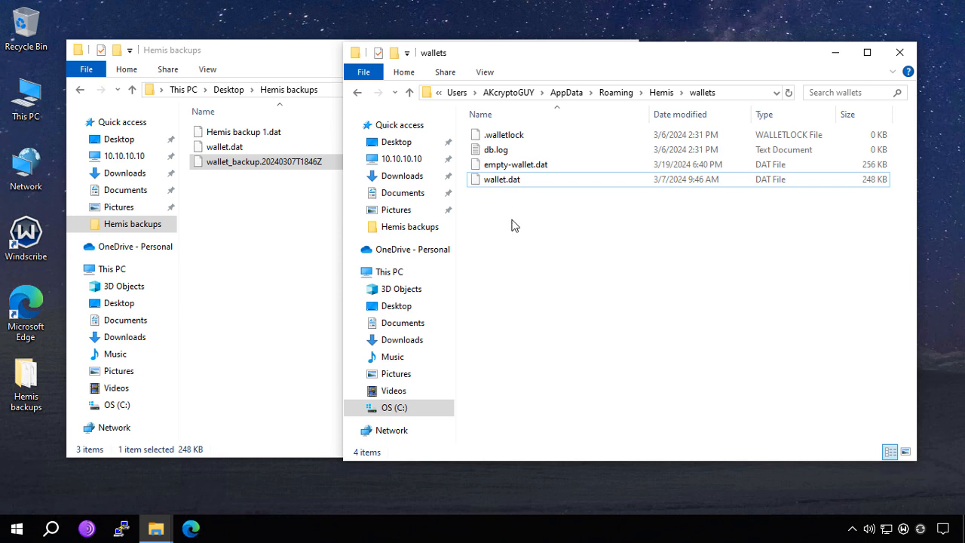
- Launch Hemis Core (64-bit) and run Rescan blockchain file from its Wallet Repair settings
click(27, 532)
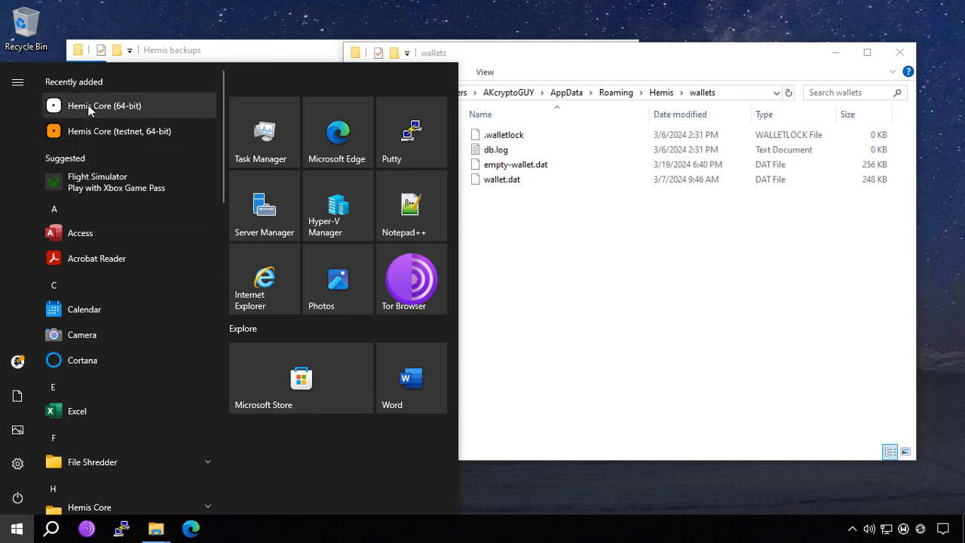
click(89, 110)
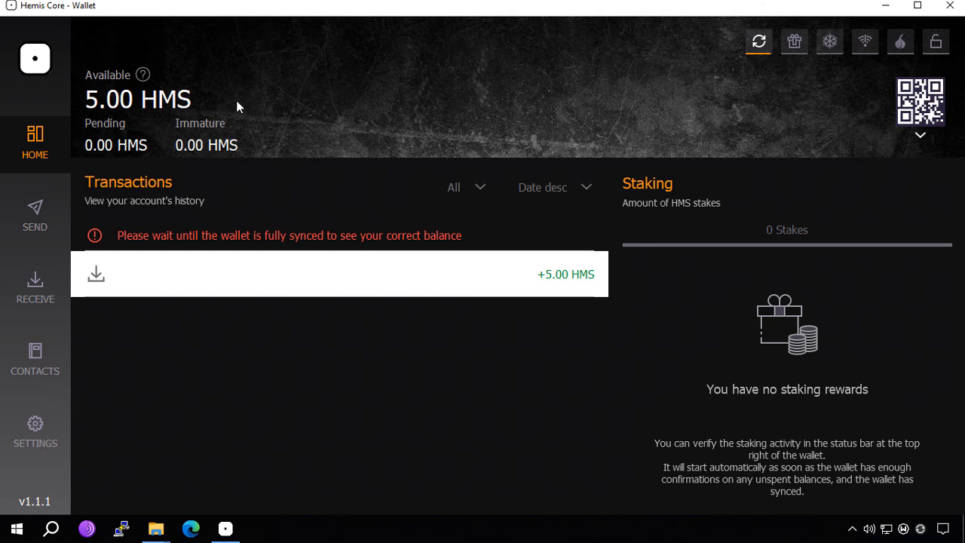
click(52, 427)
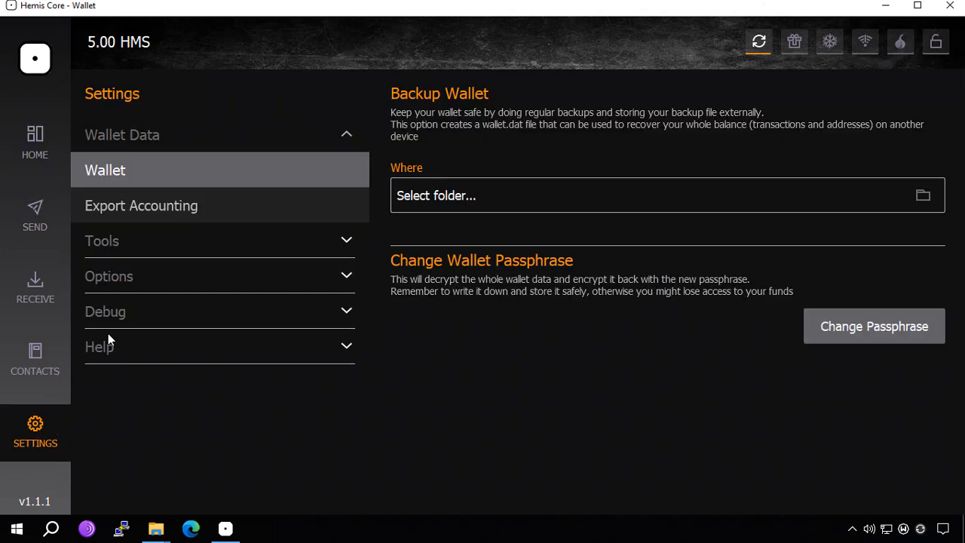
click(126, 309)
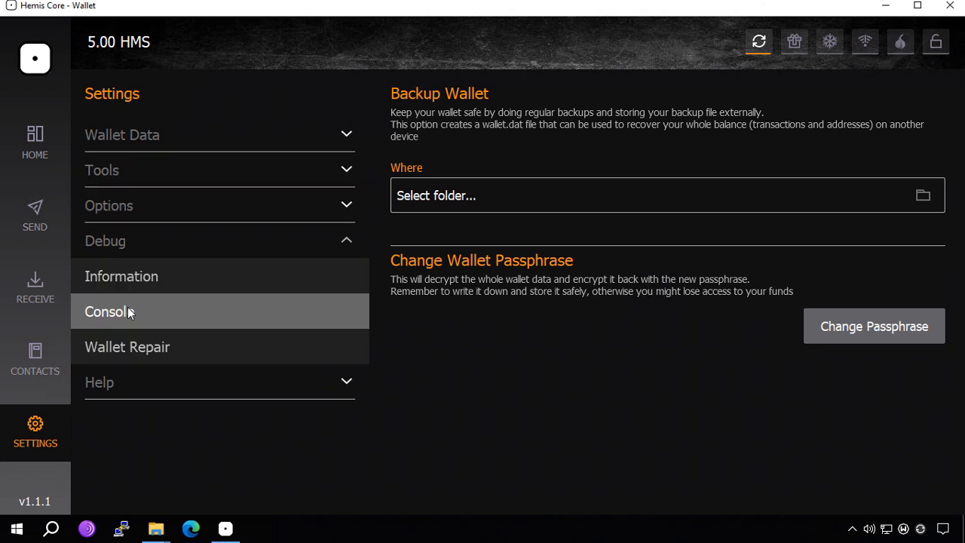
click(185, 355)
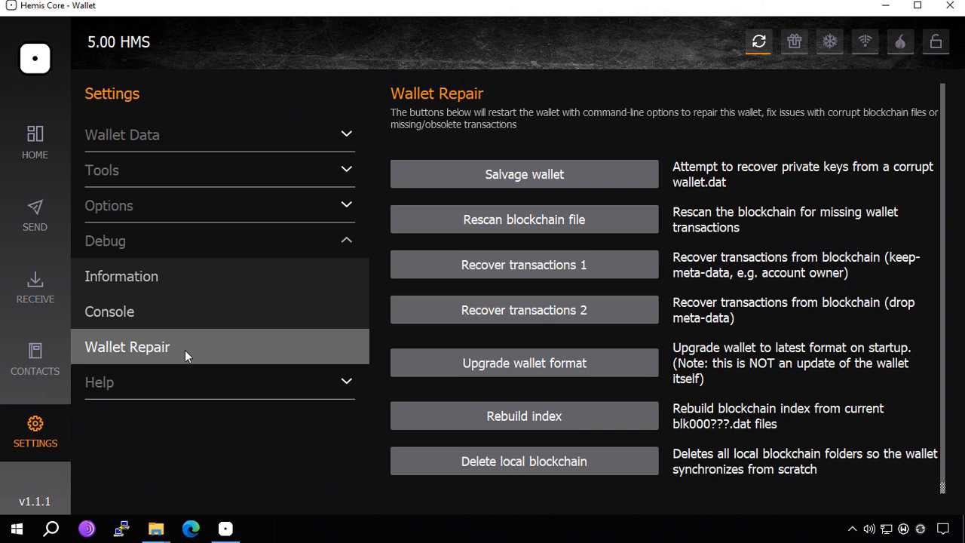
click(596, 218)
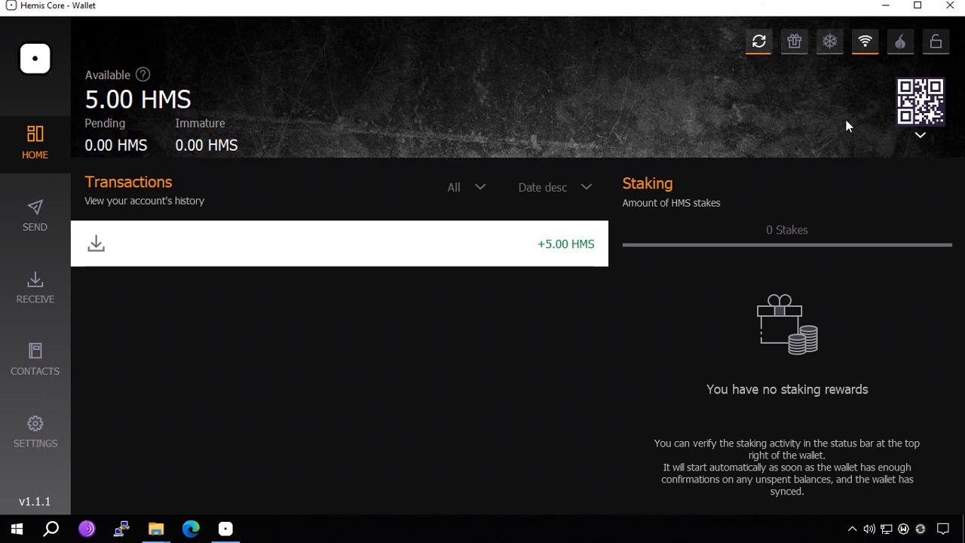
- Close Hemis Core and delete empty-wallet.dat from the wallets folder
click(949, 15)
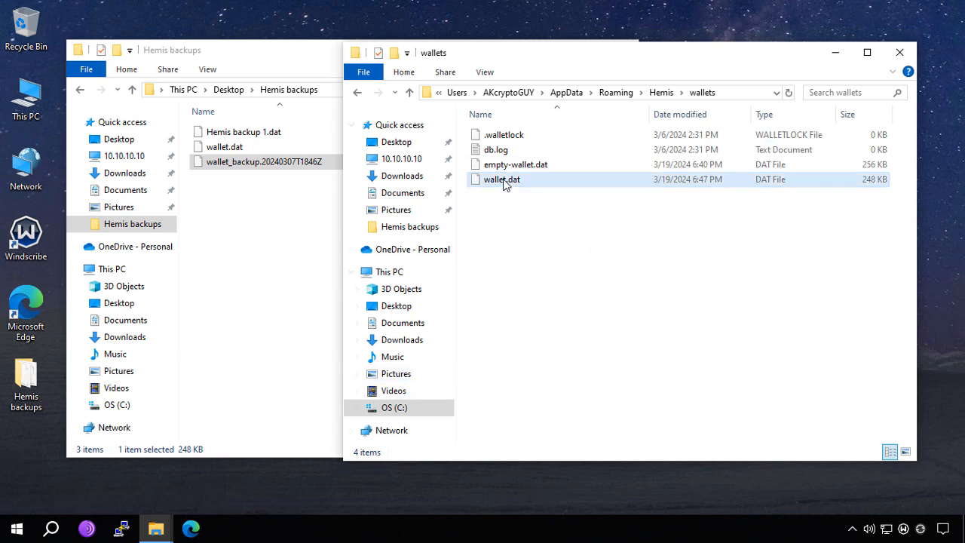
click(520, 166)
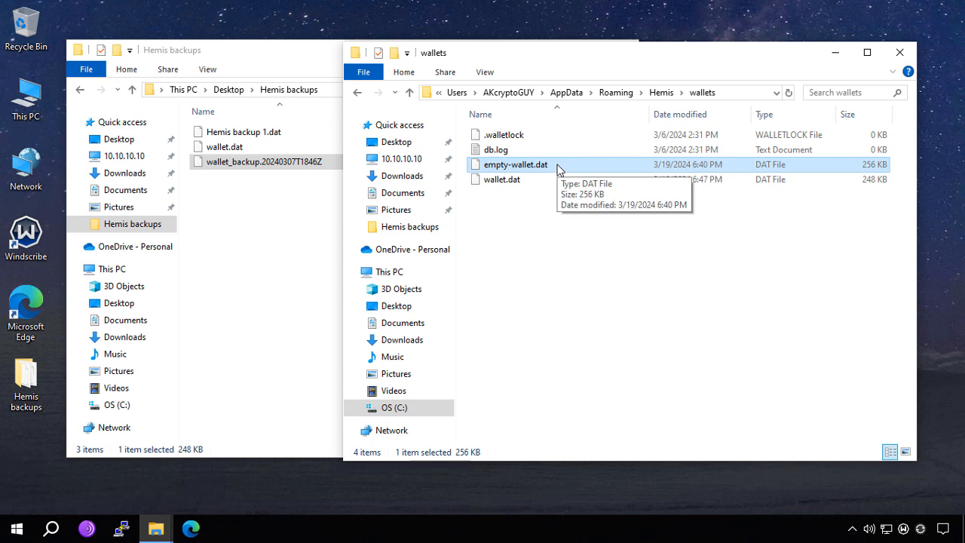
key(Delete)
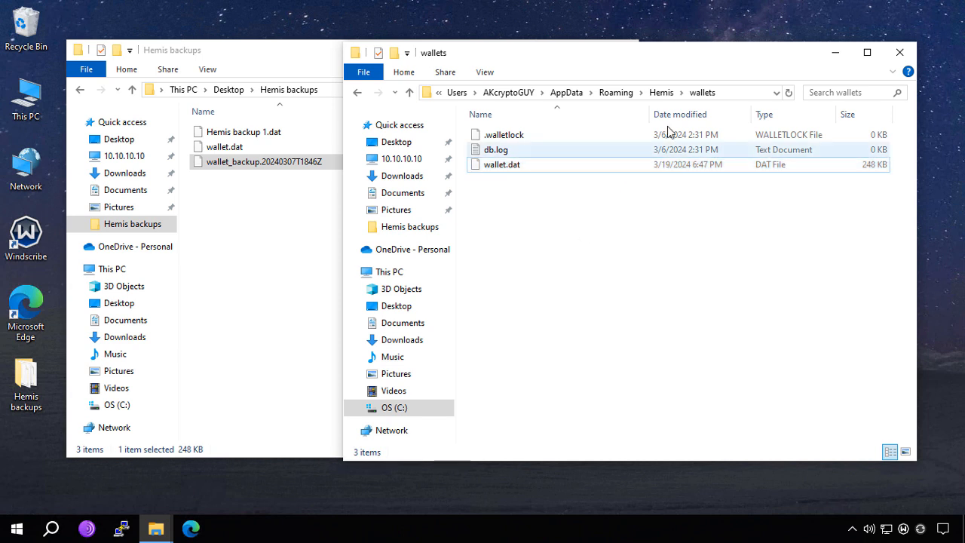
- Close both File Explorer windows and empty the Recycle Bin to remove the deleted wallet file permanently
click(661, 92)
click(900, 52)
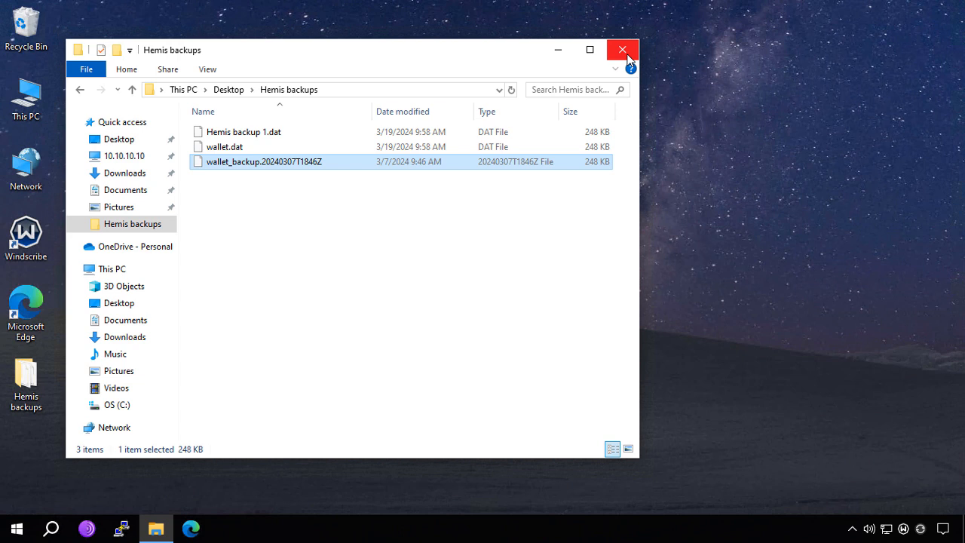
click(626, 51)
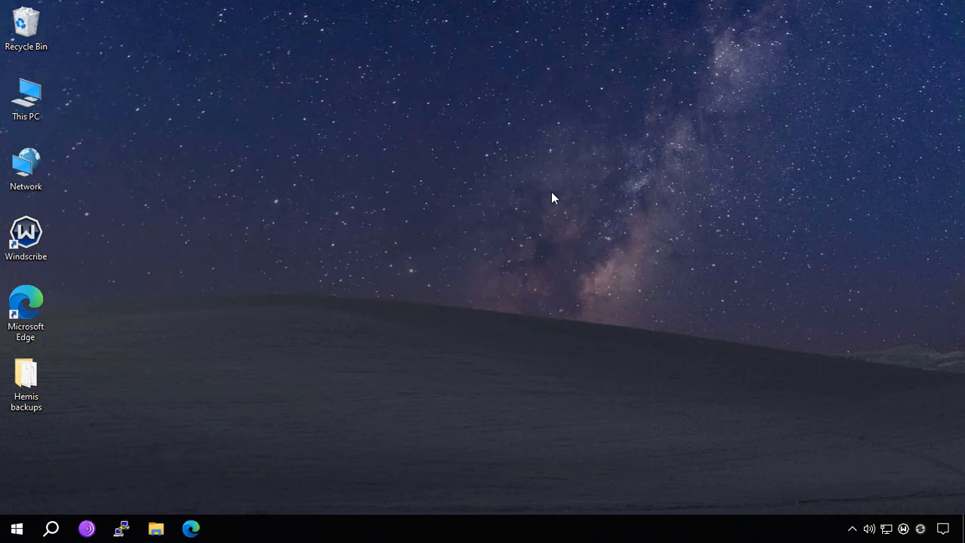
right_click(26, 27)
click(35, 68)
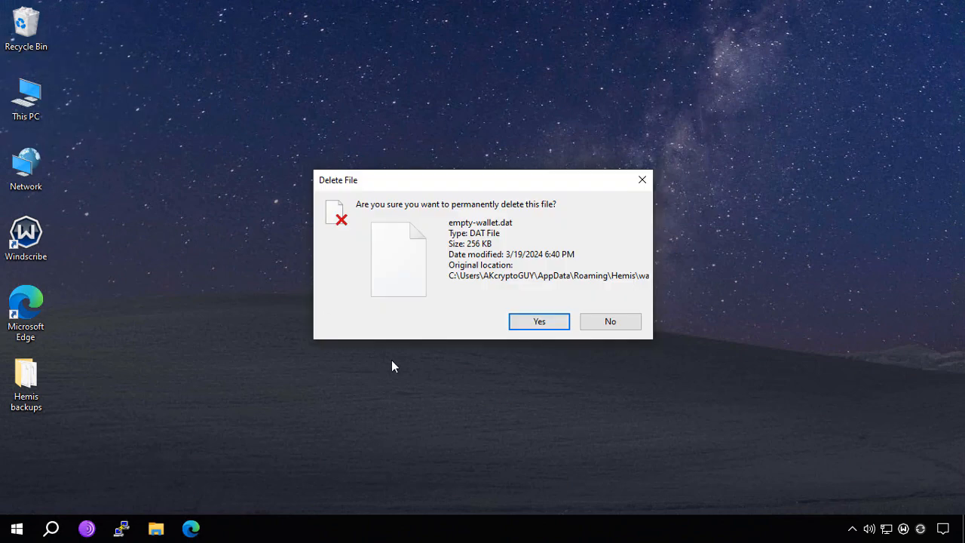
click(520, 326)
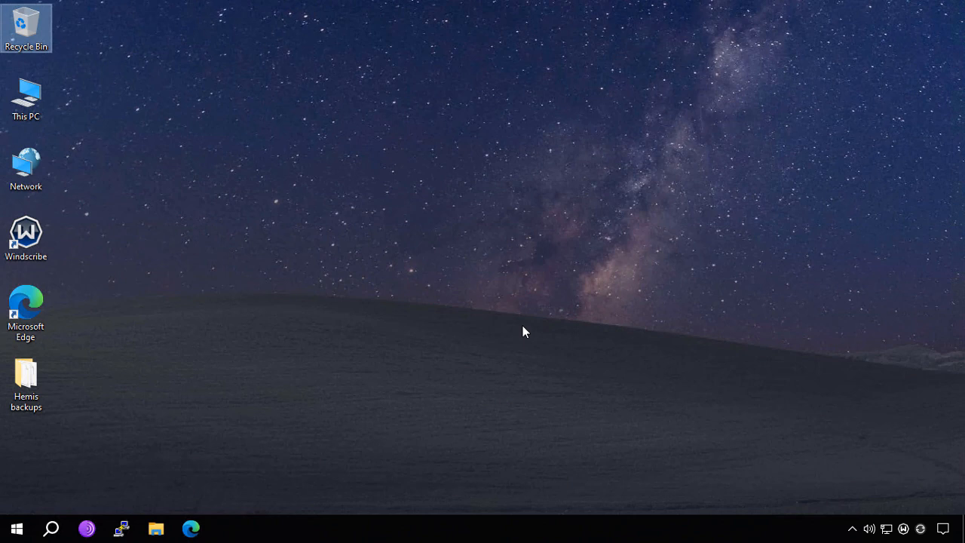